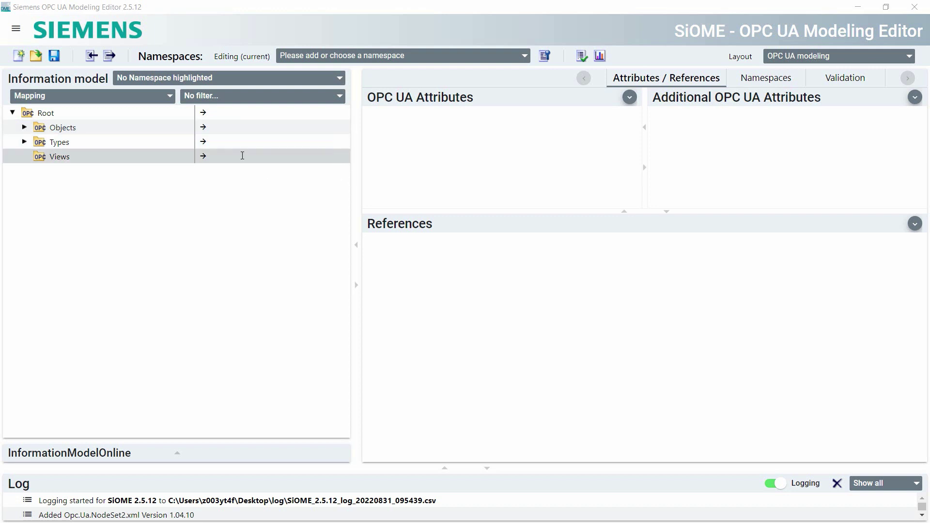
# Step: Open the Import XML file picker to browse for the prerequisite nodeset files
pyautogui.click(93, 58)
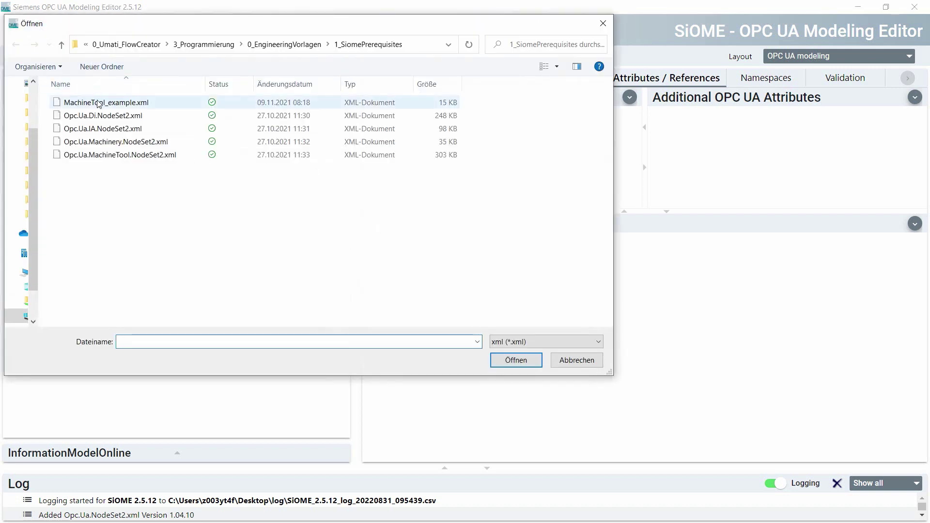
# Step: Import the four Opc.Ua DI, IA, Machinery and MachineTool NodeSet2.xml files together
pyautogui.click(99, 117)
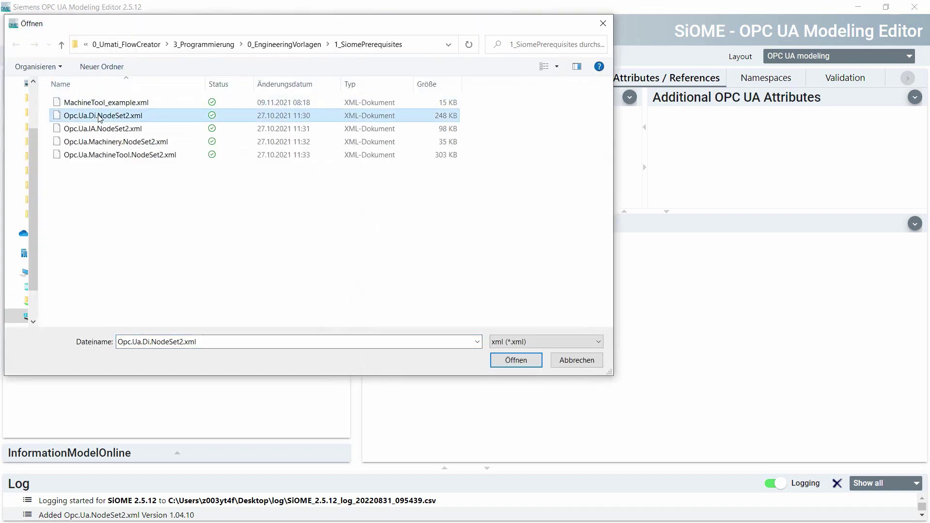
pyautogui.keyDown('shift'); pyautogui.click(103, 156); pyautogui.keyUp('shift')
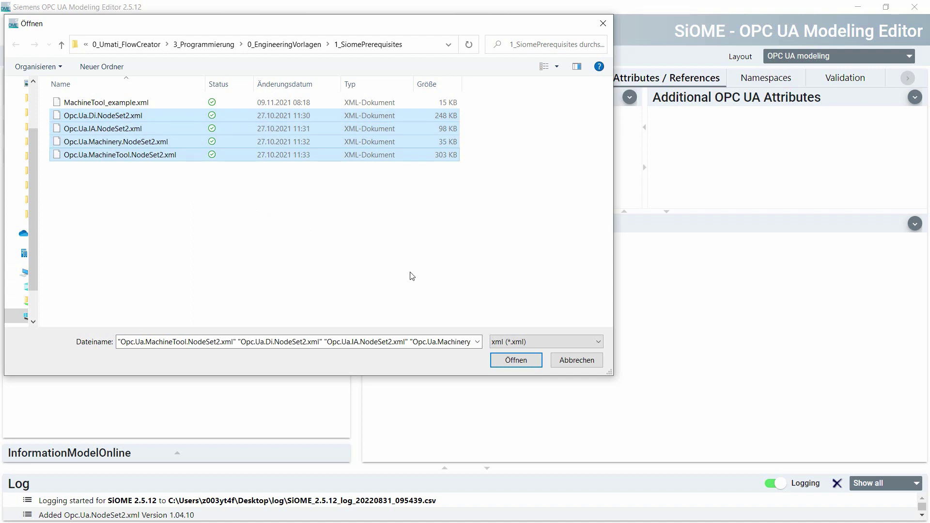
pyautogui.click(504, 360)
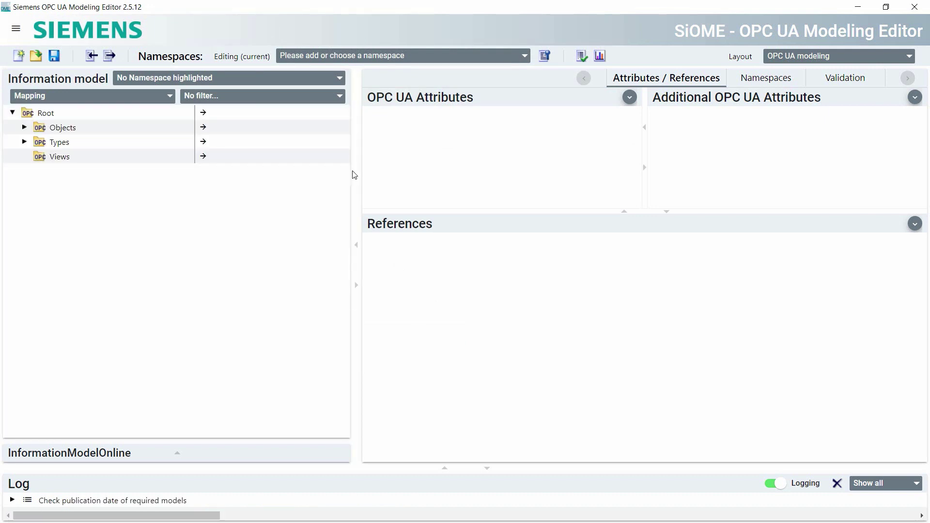
pyautogui.click(749, 79)
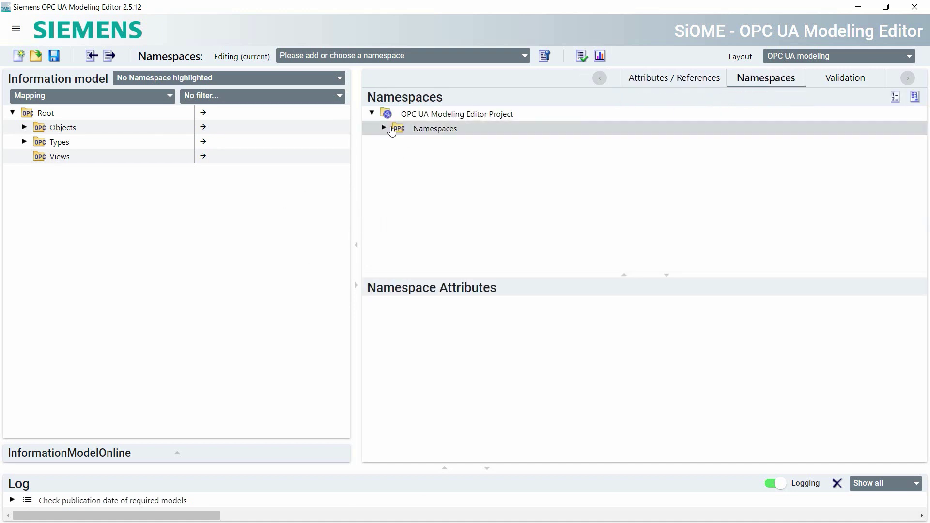
pyautogui.click(385, 129)
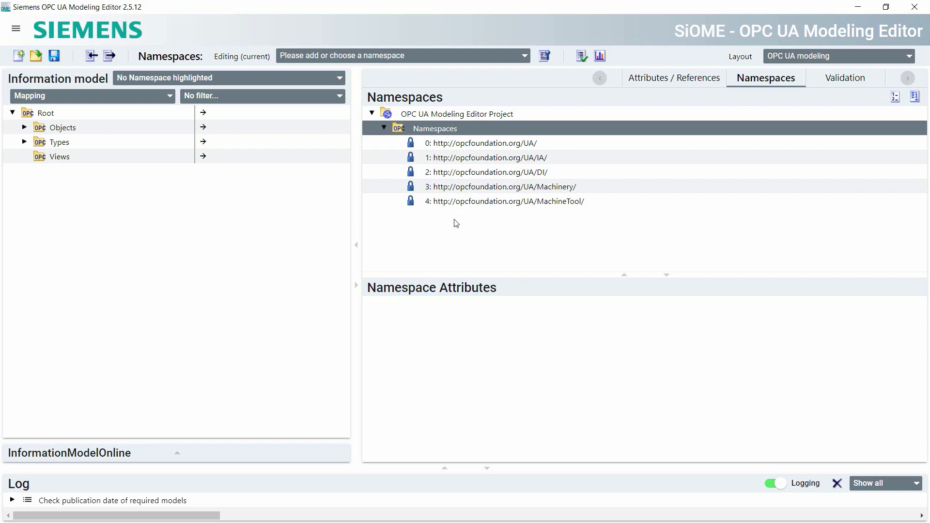
pyautogui.click(369, 60)
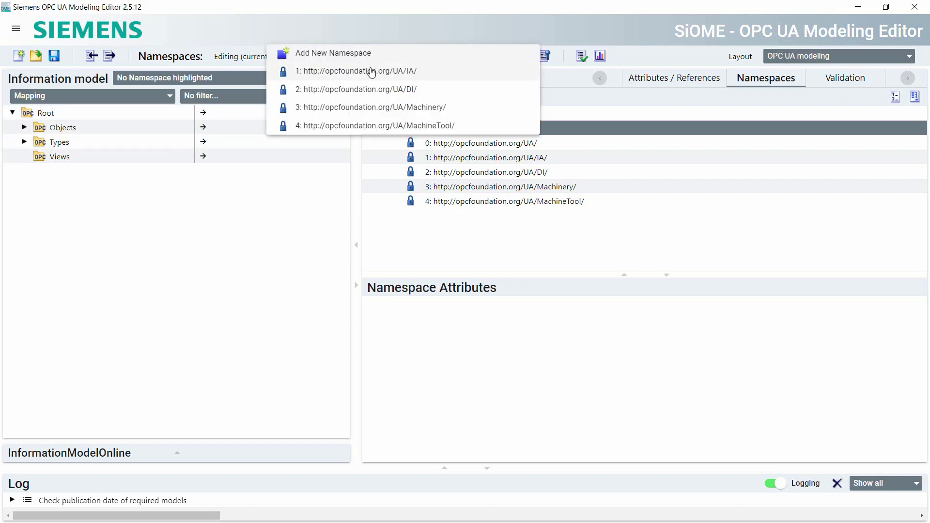
pyautogui.click(411, 60)
pyautogui.write('www.siemens.org/exampleMachineTool')
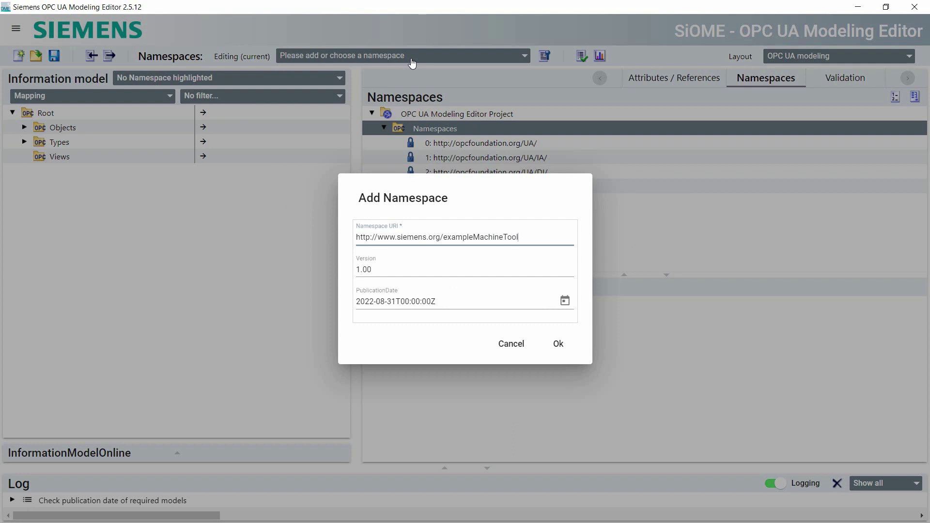
pyautogui.click(544, 339)
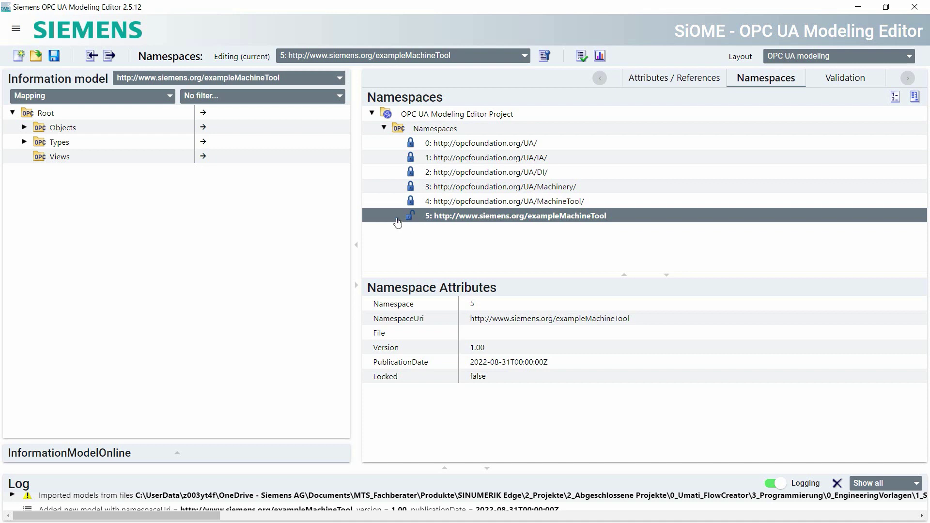
pyautogui.click(23, 128)
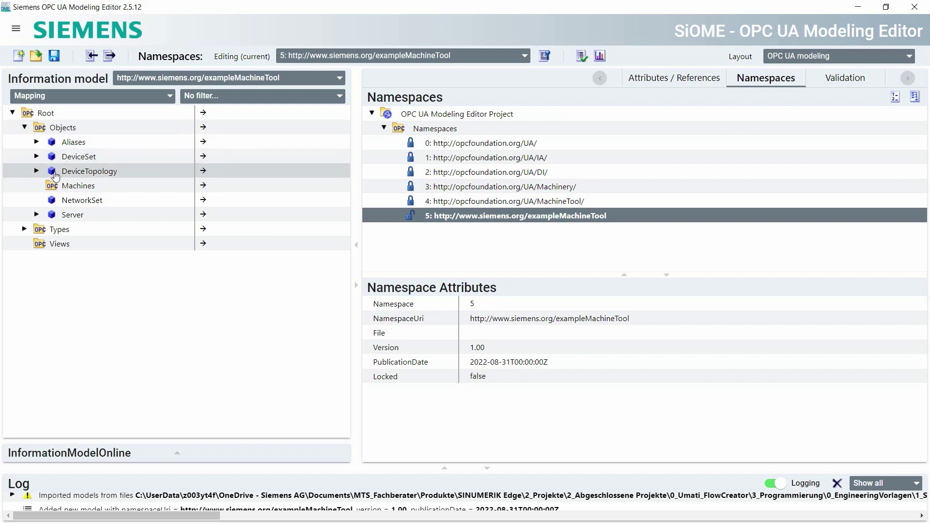
# Step: Add a MyMachineTool instance under Machines with type definition 4:MachineToolType
pyautogui.click(102, 189)
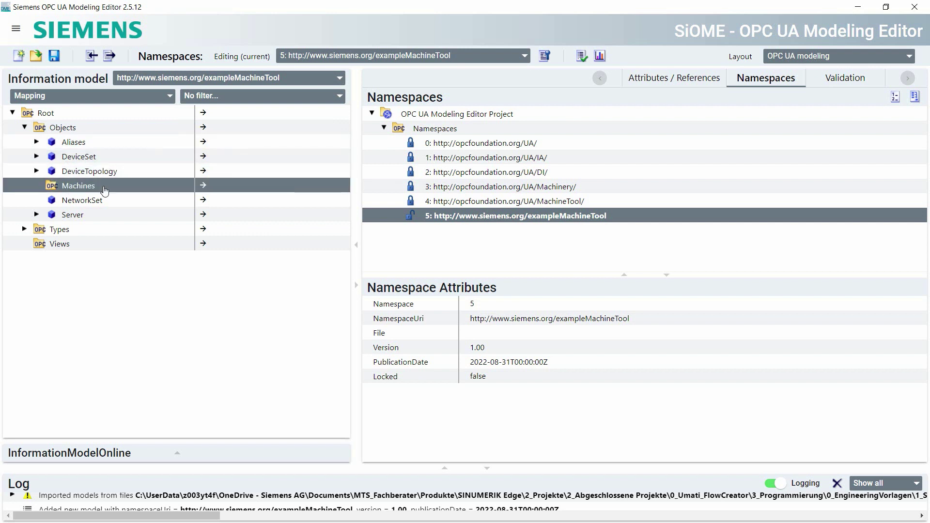
pyautogui.rightClick(104, 189)
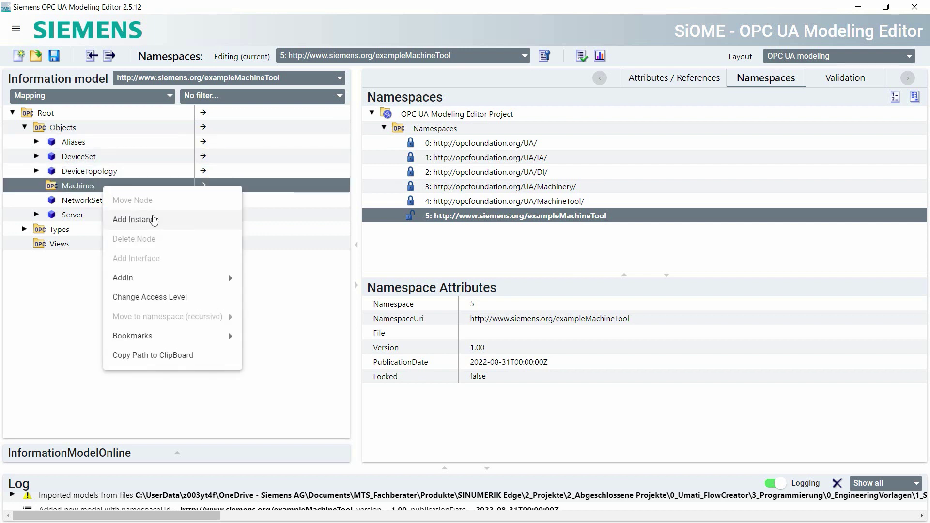
pyautogui.click(168, 225)
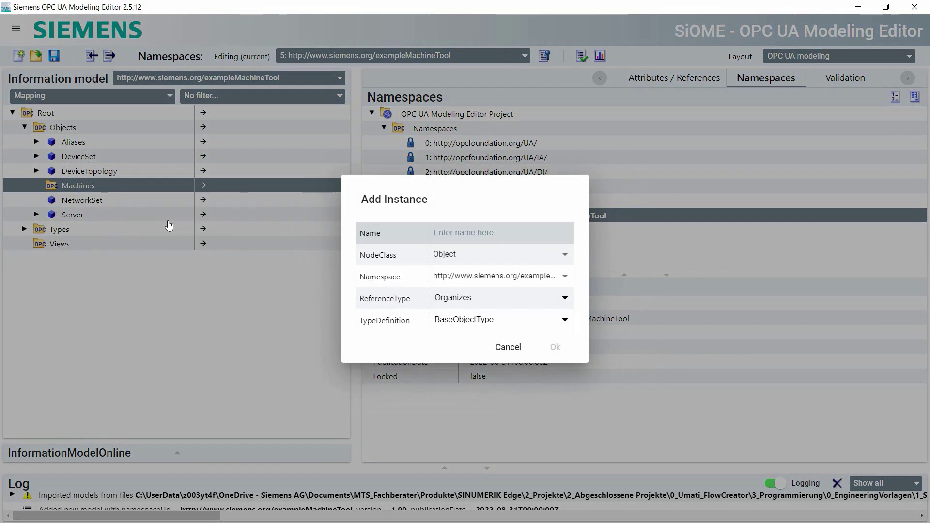
pyautogui.click(452, 234)
pyautogui.write('MyMachineTool')
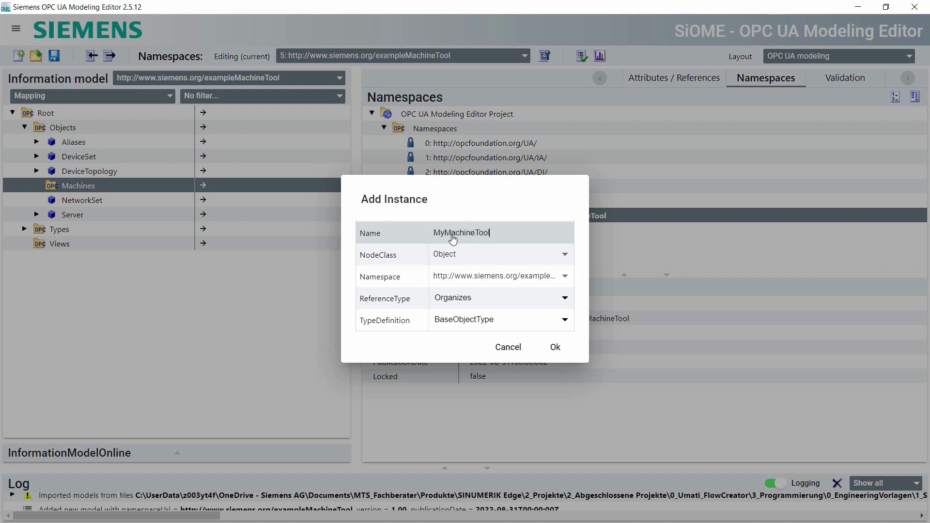
pyautogui.click(475, 323)
pyautogui.click(543, 124)
pyautogui.write('mach')
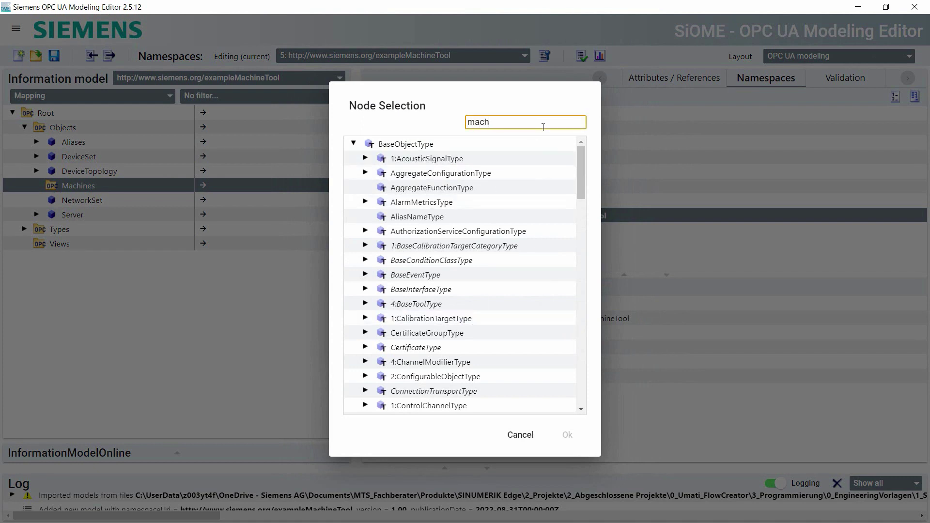
pyautogui.write('ineTool')
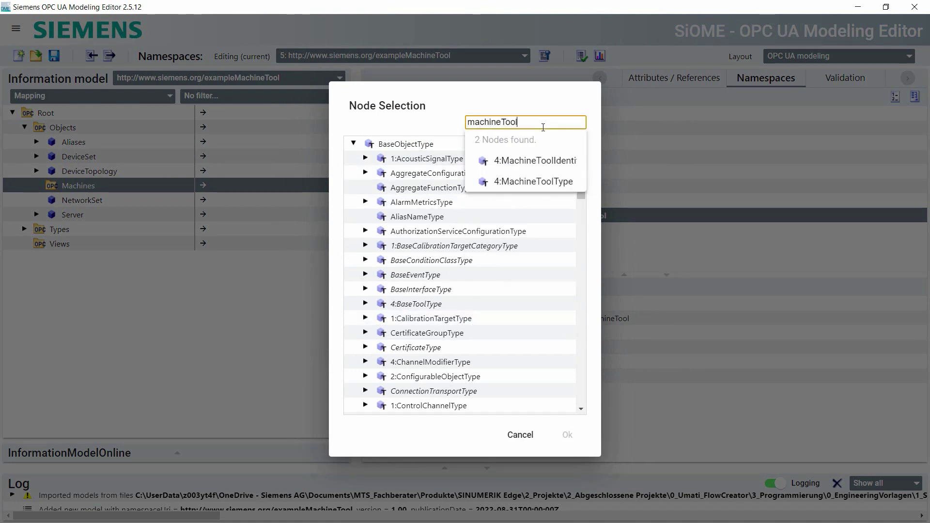
pyautogui.click(538, 182)
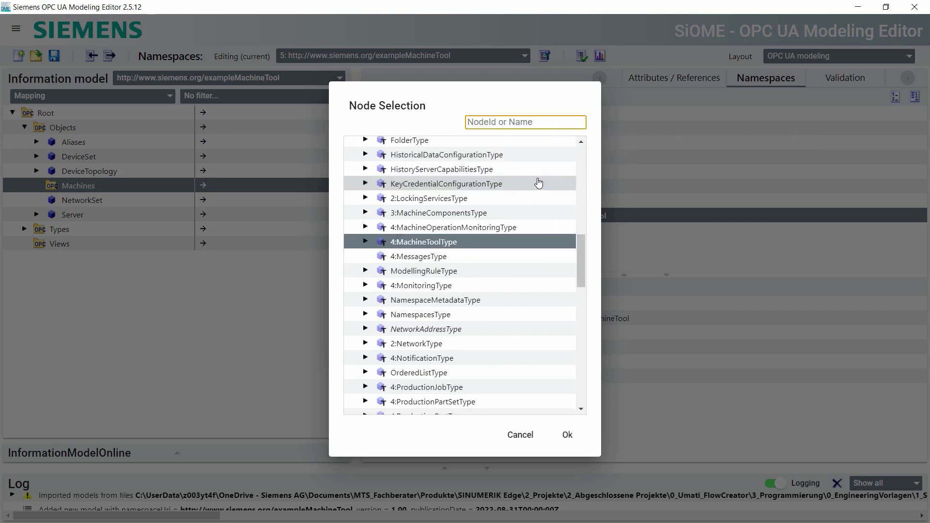
pyautogui.click(565, 435)
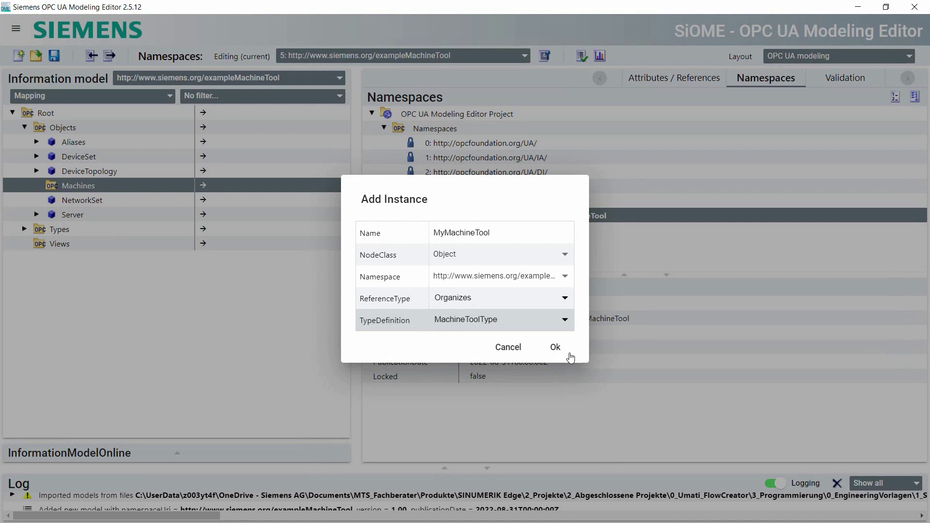
pyautogui.click(555, 348)
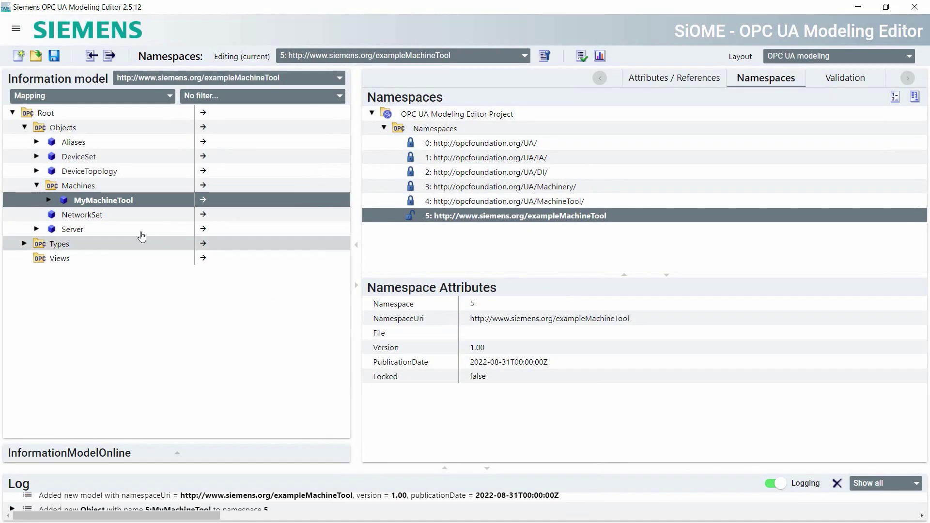
pyautogui.click(49, 200)
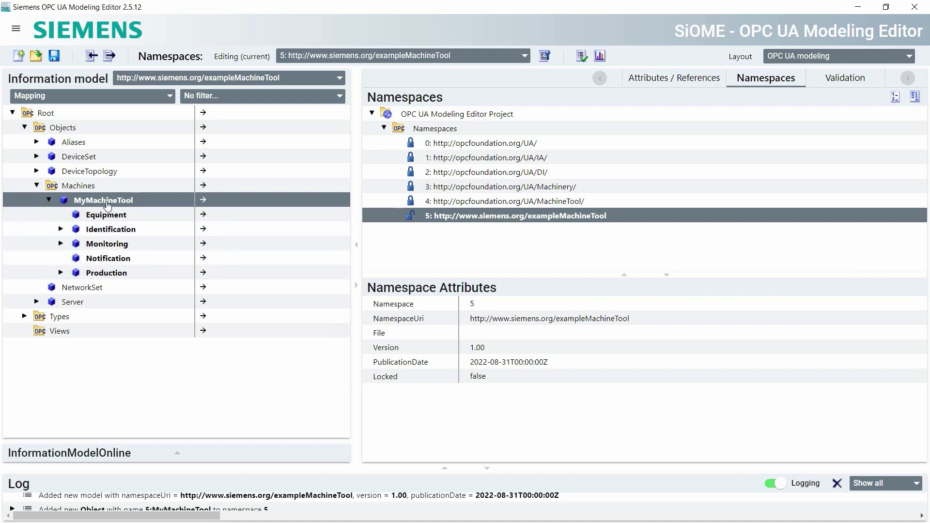
# Step: Add a Channel1 instance of 4:ChannelMonitoringType under MyMachineTool's Monitoring folder
pyautogui.click(60, 245)
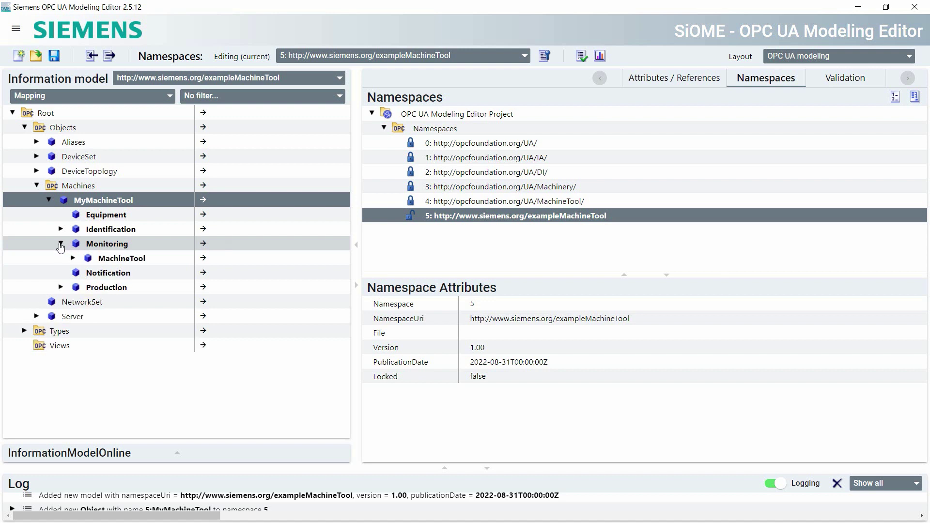
pyautogui.rightClick(102, 248)
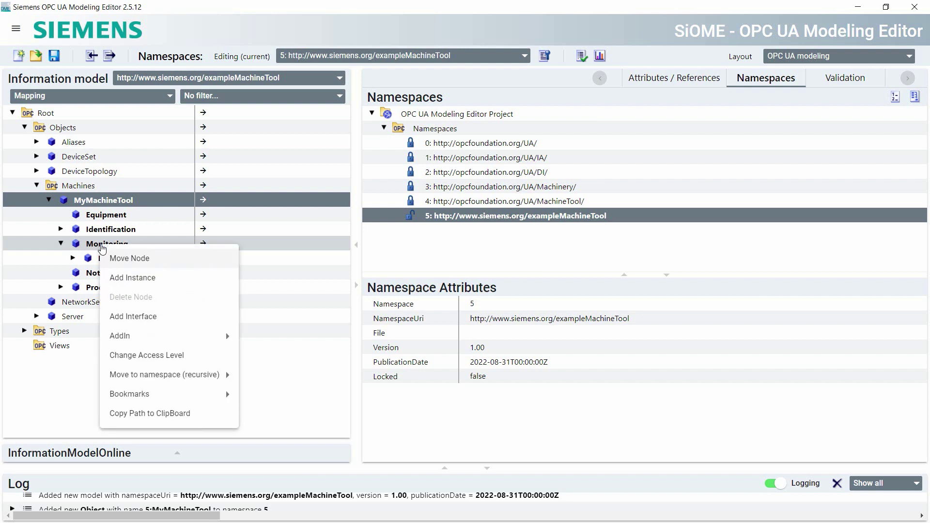
pyautogui.click(161, 278)
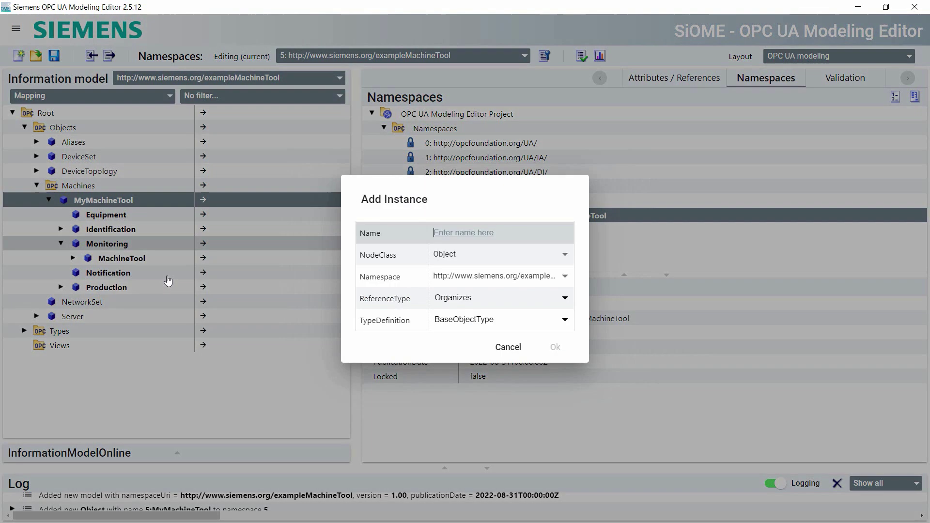
pyautogui.write('Channel1')
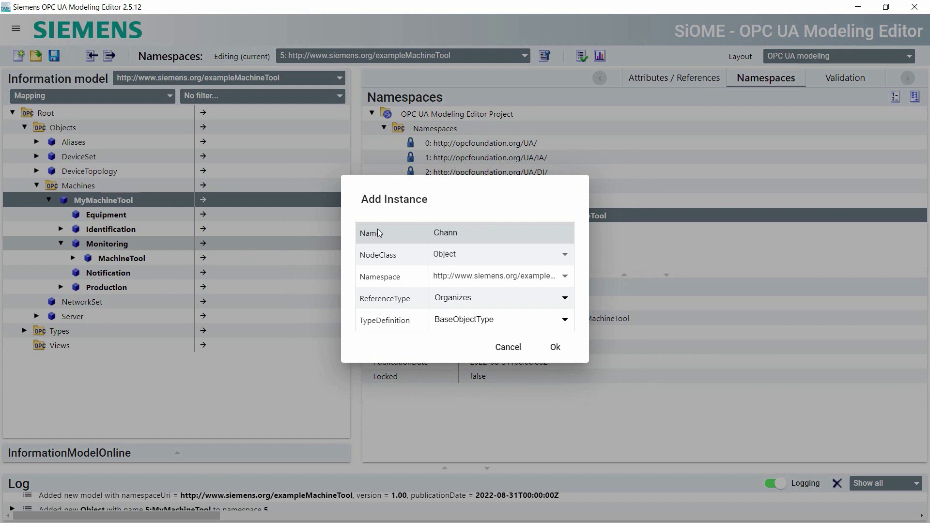
pyautogui.click(480, 321)
pyautogui.click(533, 123)
pyautogui.write('Channel')
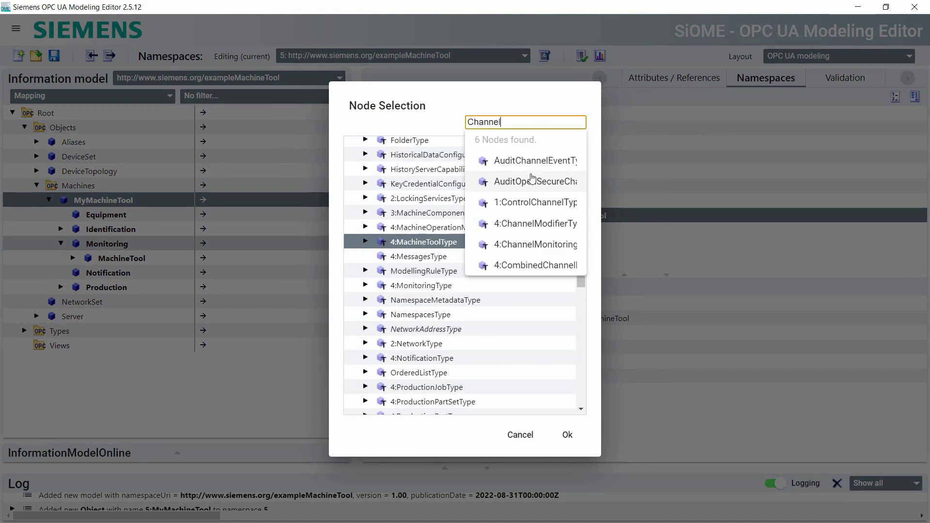
pyautogui.click(535, 243)
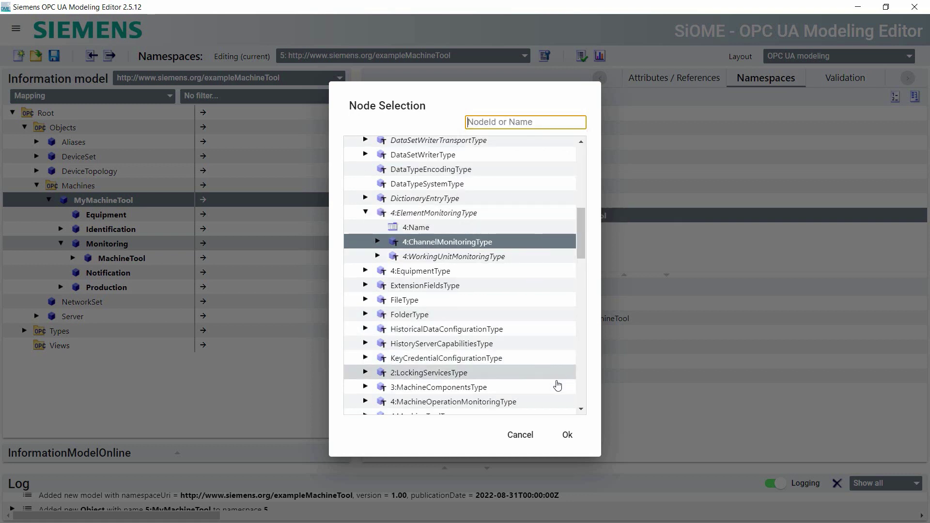
pyautogui.click(568, 434)
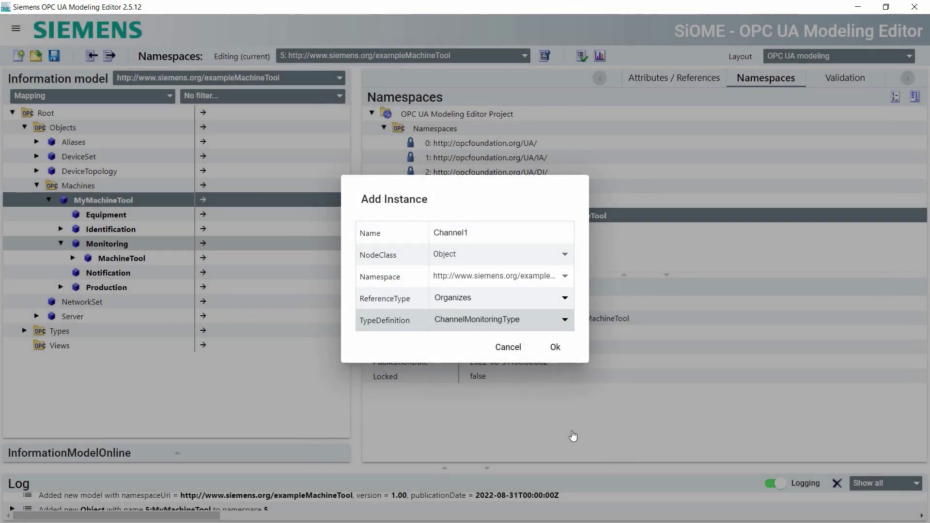
pyautogui.click(555, 348)
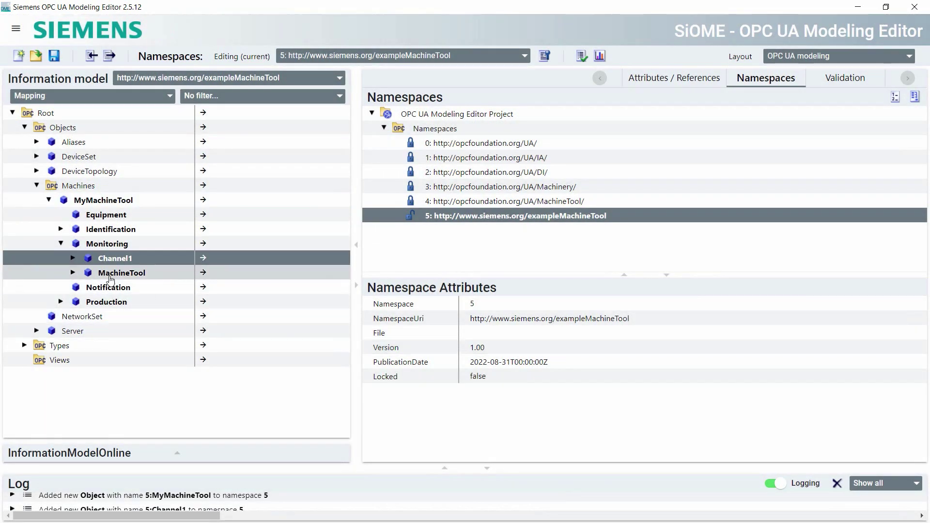
pyautogui.click(73, 258)
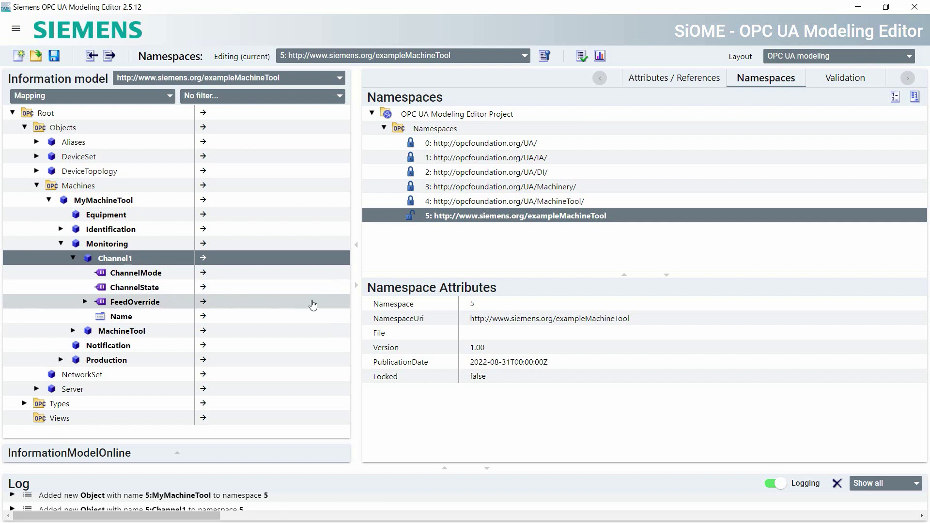
# Step: Set ChannelMode's mapping to Machines/MyMachineTool/Monitoring/Channel1/ChannelMode
pyautogui.click(356, 285)
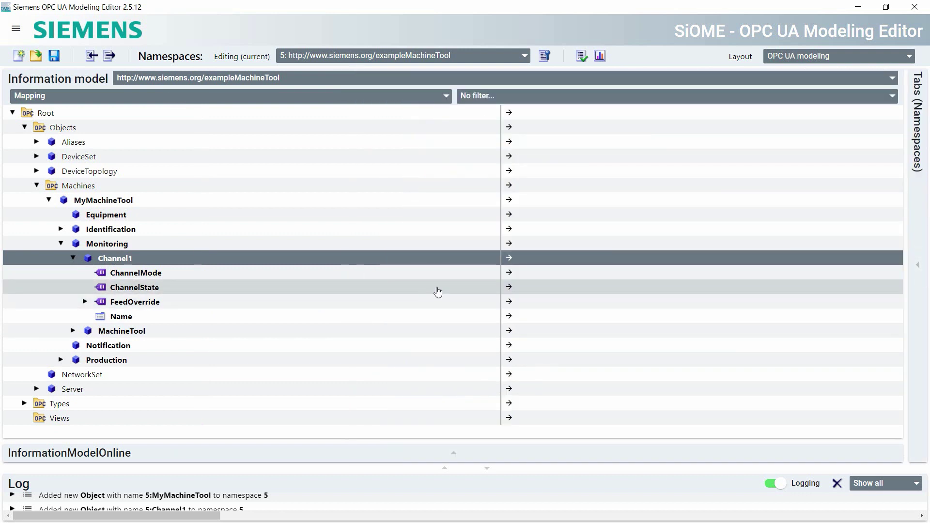
pyautogui.click(527, 277)
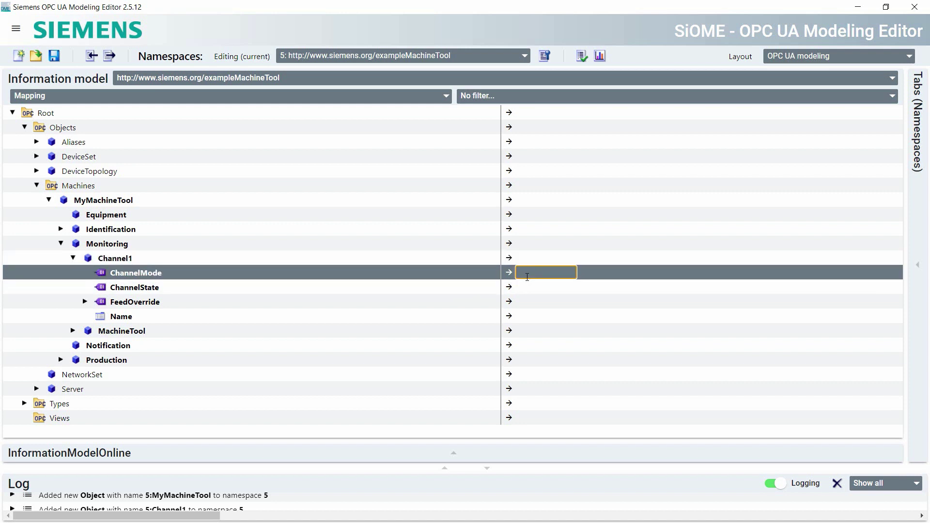
pyautogui.write('Machines/MyMachineTool')
pyautogui.write('/Monitoring/')
pyautogui.write('Channel1/')
pyautogui.write('ChannelMode')
pyautogui.press('Return')
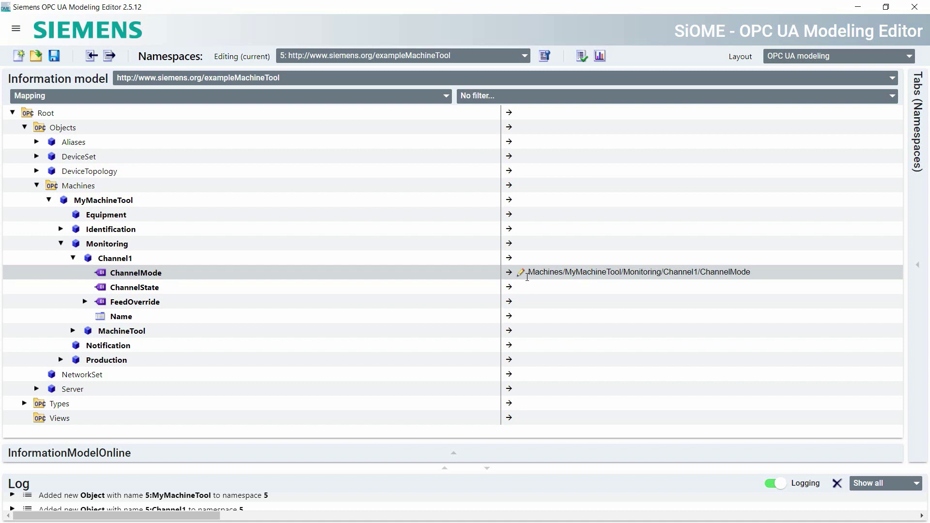